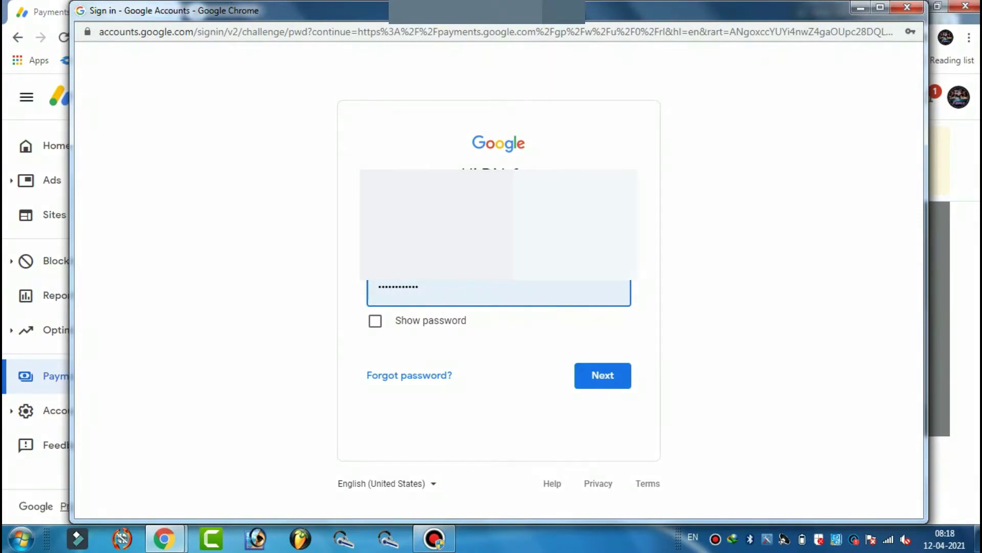
- Submit the account password to complete the sign-in, and set the tax info account type to Individual
click(595, 378)
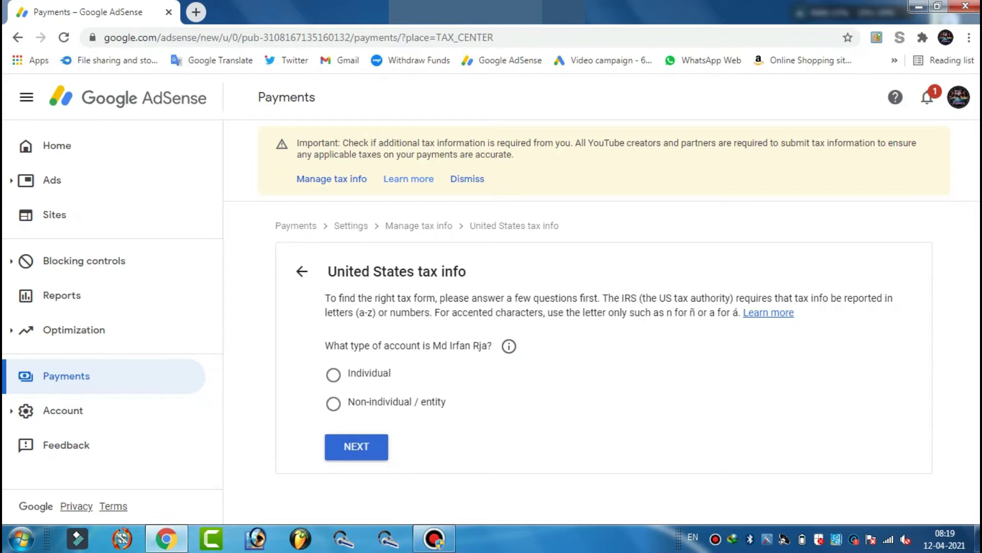
click(333, 374)
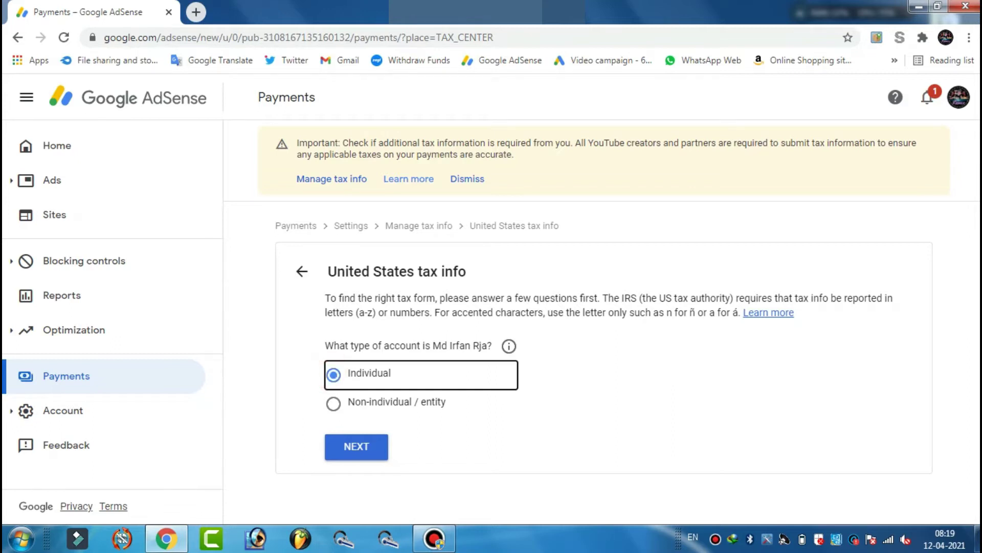
click(353, 446)
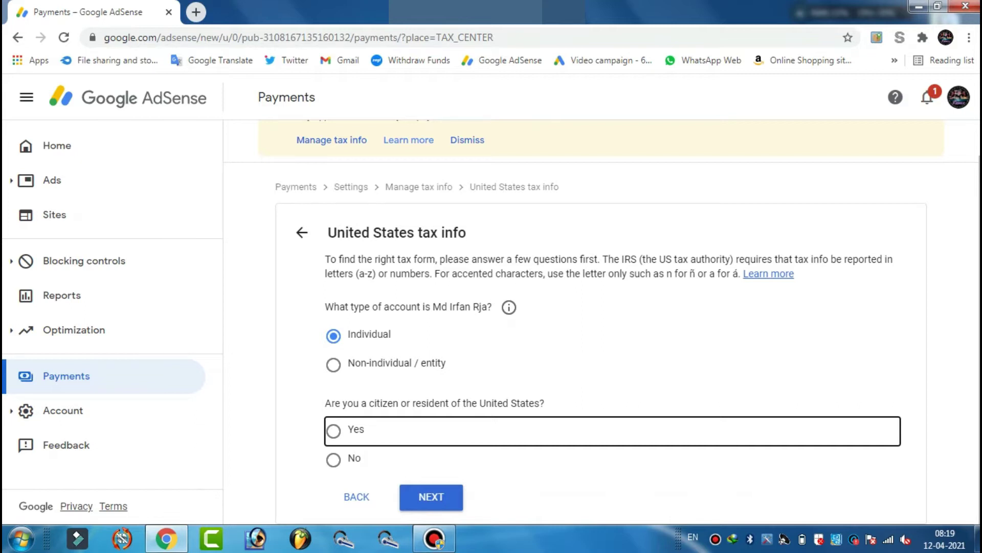
- Answer No to being a US citizen or resident, and start the W-8BEN tax form
click(333, 459)
click(414, 493)
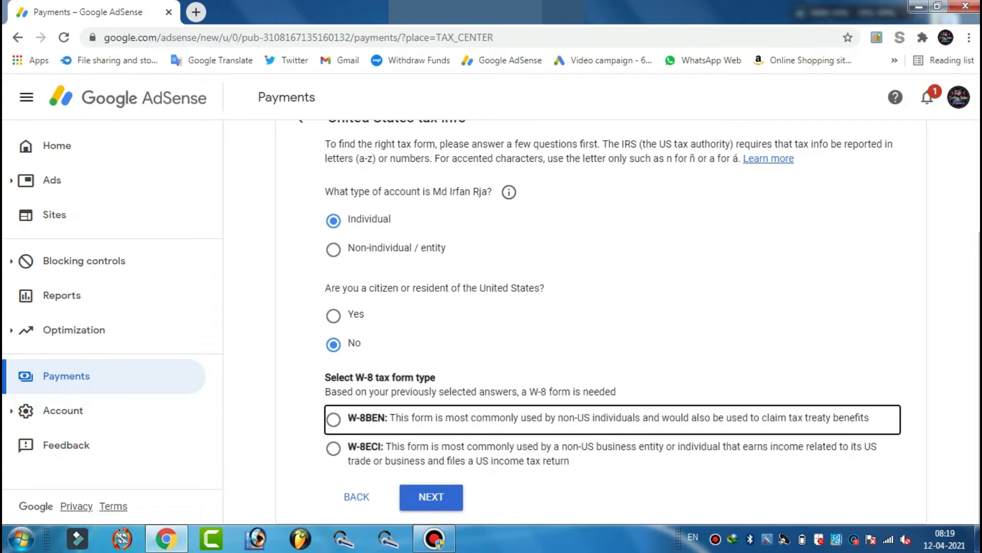
key(space)
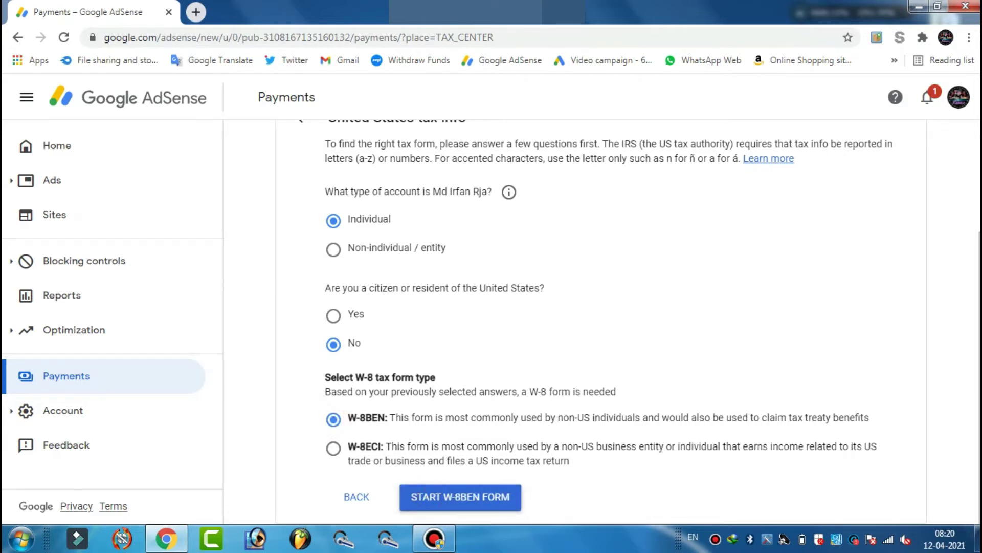
key(Return)
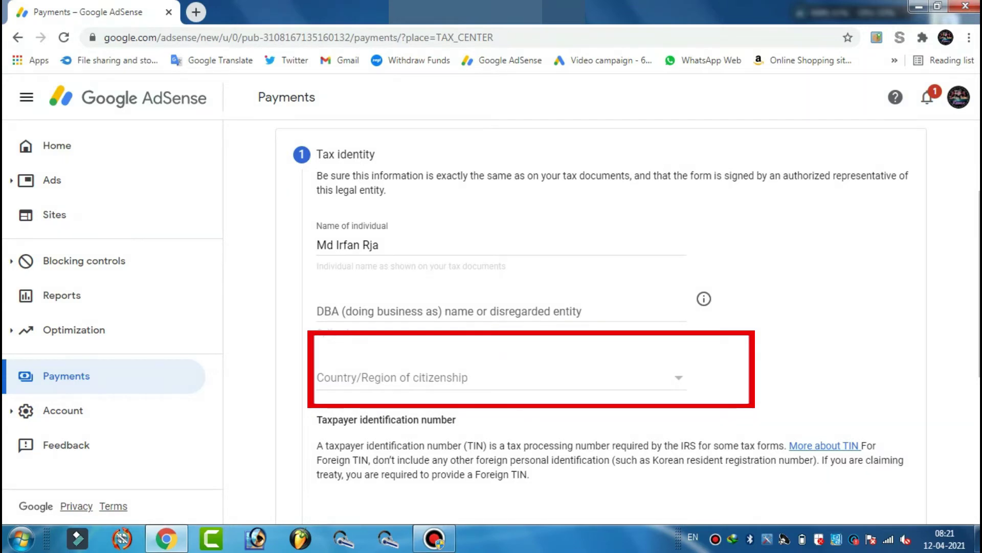
- Set the country/region of citizenship to India in the tax identity section
click(487, 377)
scroll(487, 381, down, 5)
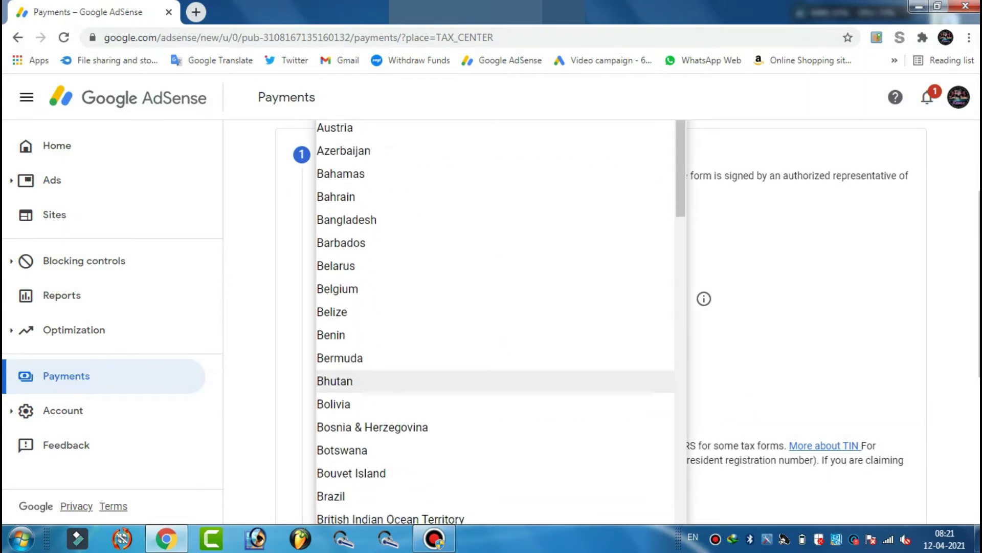
scroll(487, 380, down, 20)
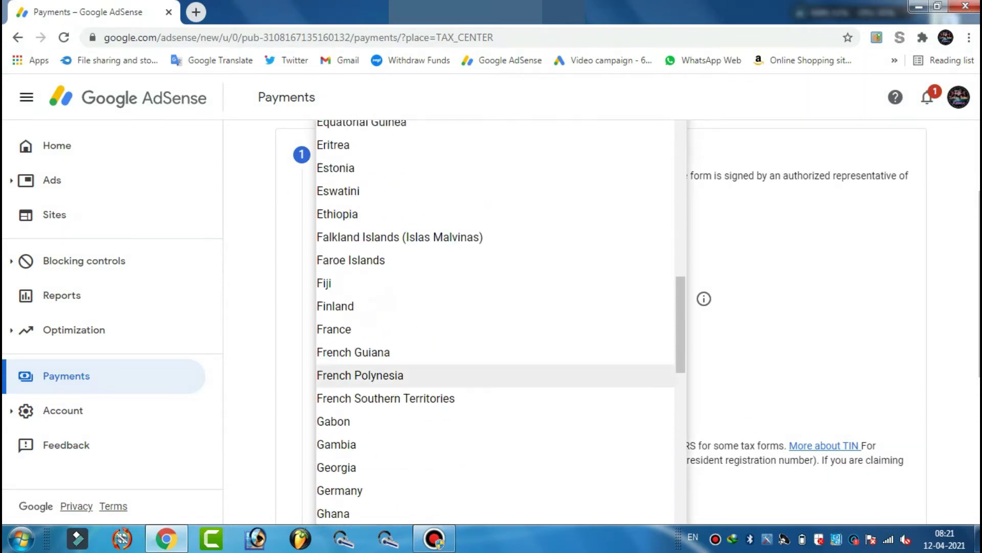
scroll(487, 376, down, 12)
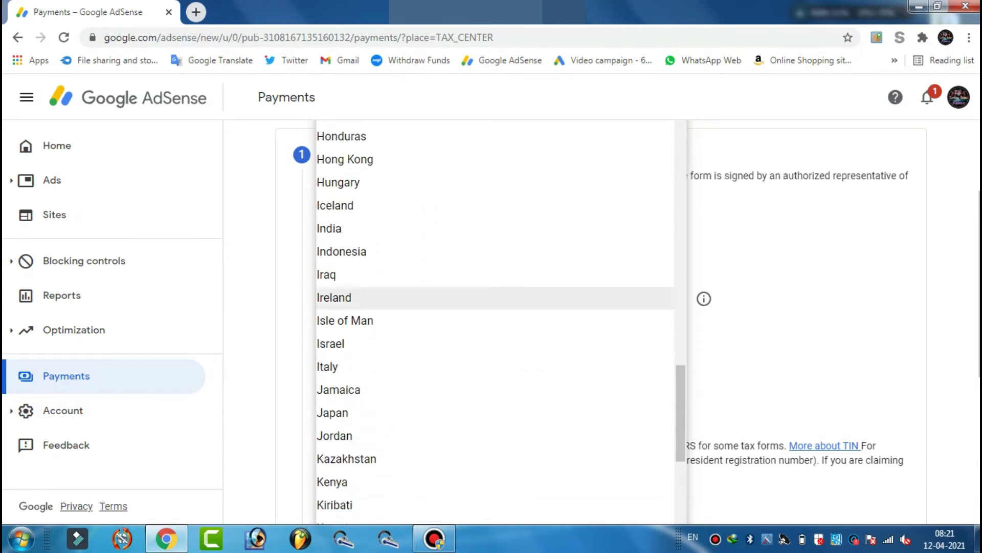
click(356, 223)
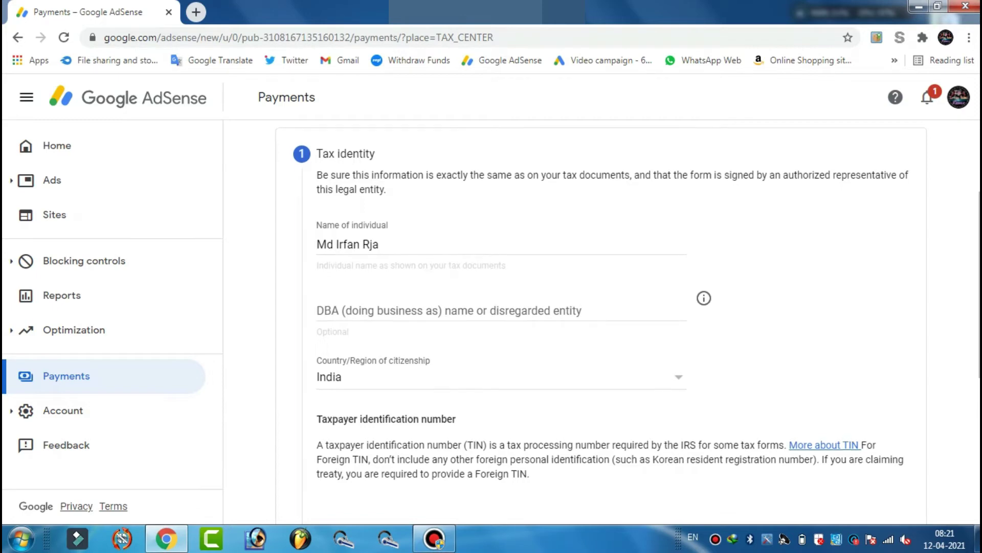
- Enter the foreign taxpayer identification number, leave the US ITIN or SSN blank, and submit the tax identity section
scroll(601, 323, down, 5)
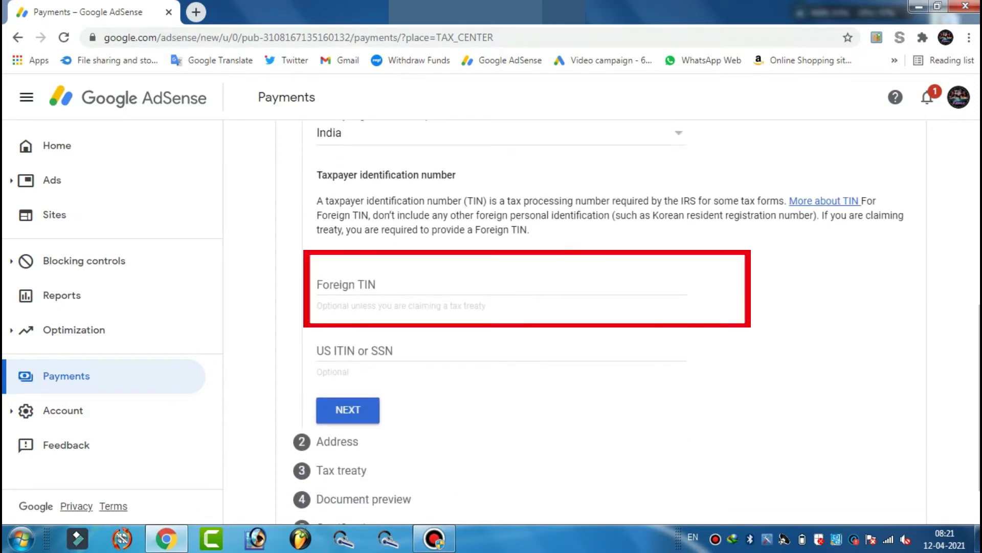
click(358, 284)
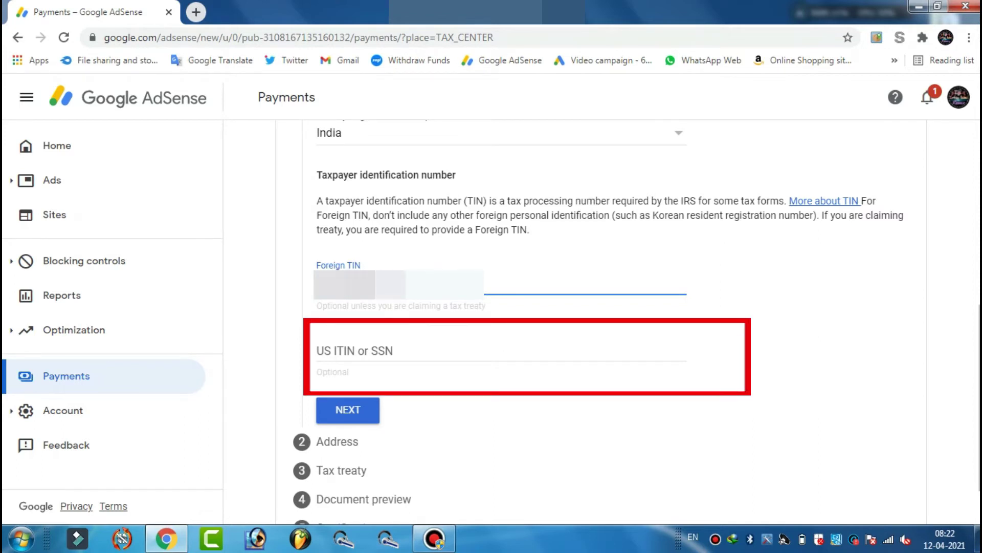
key(Return)
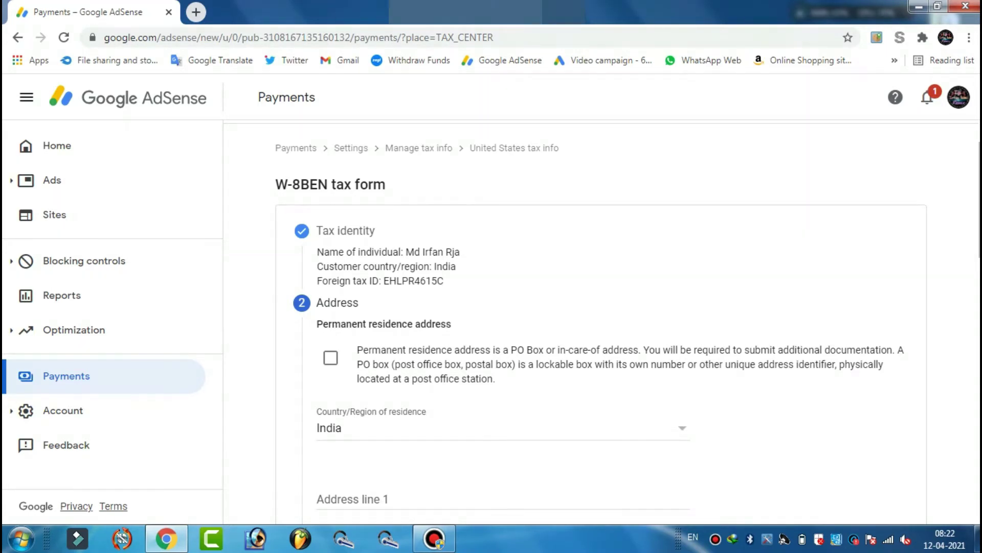
- Mark the permanent residence as a PO Box or in-care-of address, use it as the mailing address too, and submit the address section
scroll(602, 322, down, 2)
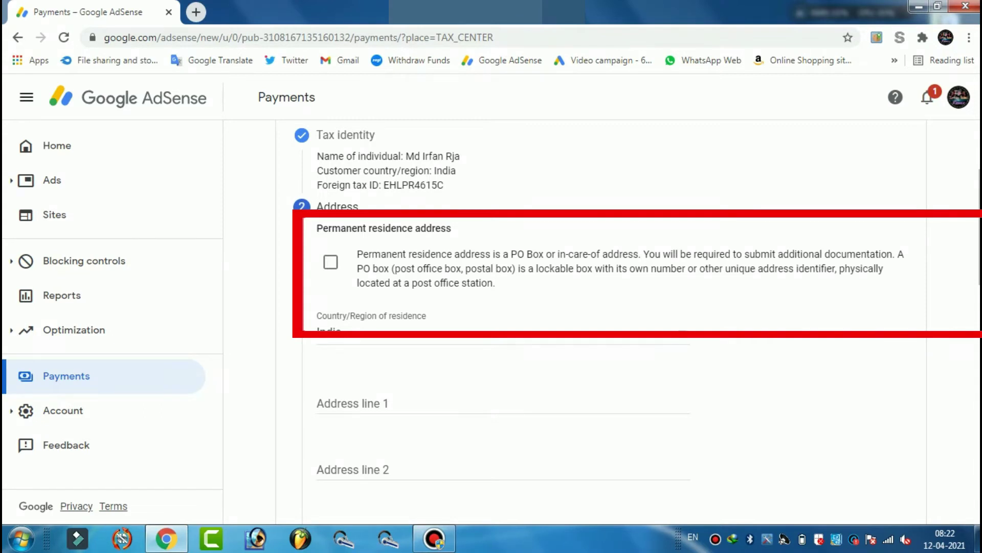
click(330, 262)
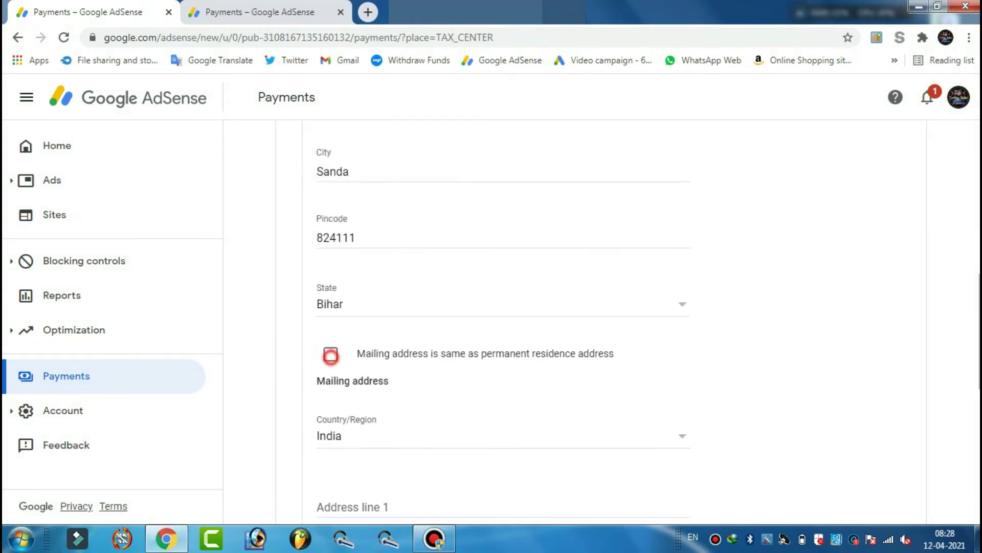
click(330, 353)
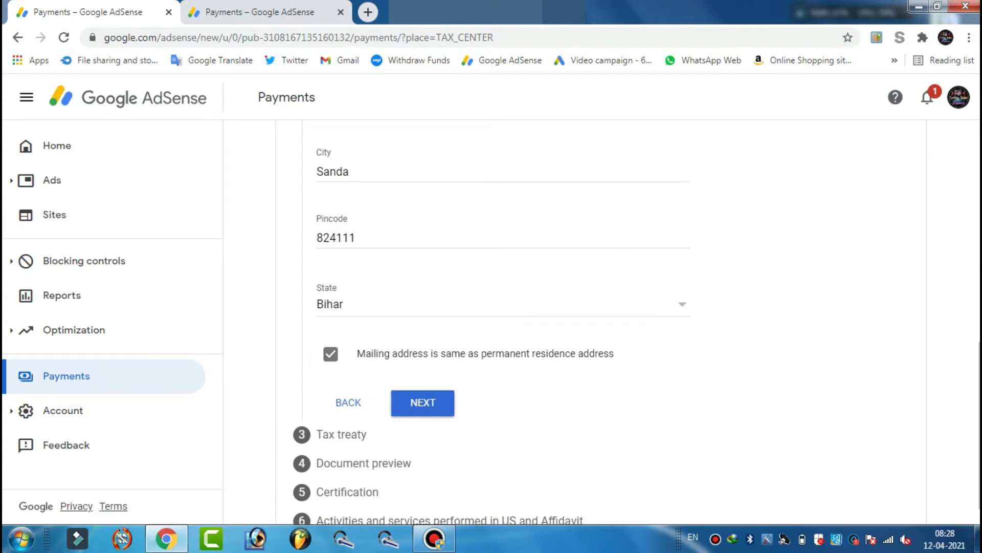
scroll(490, 327, down, 1)
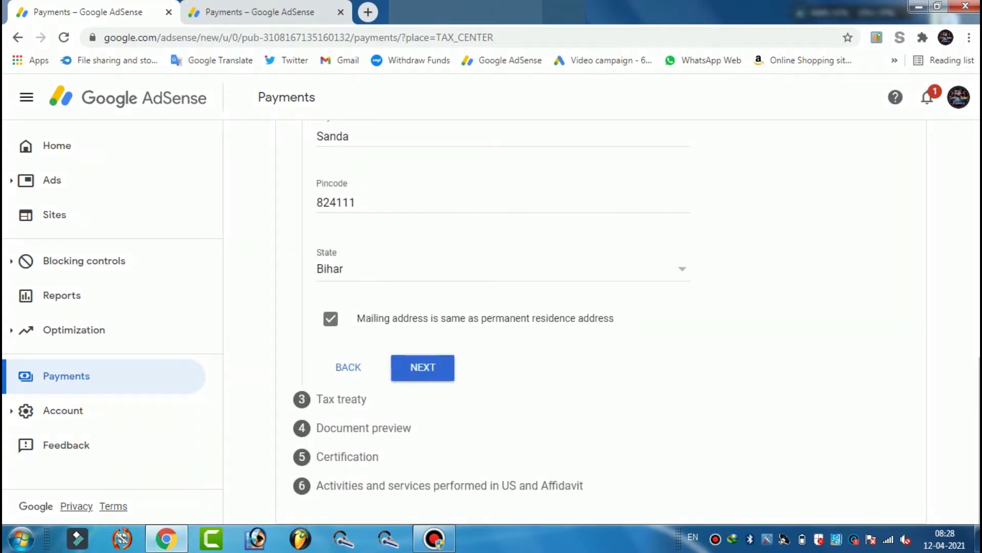
click(444, 374)
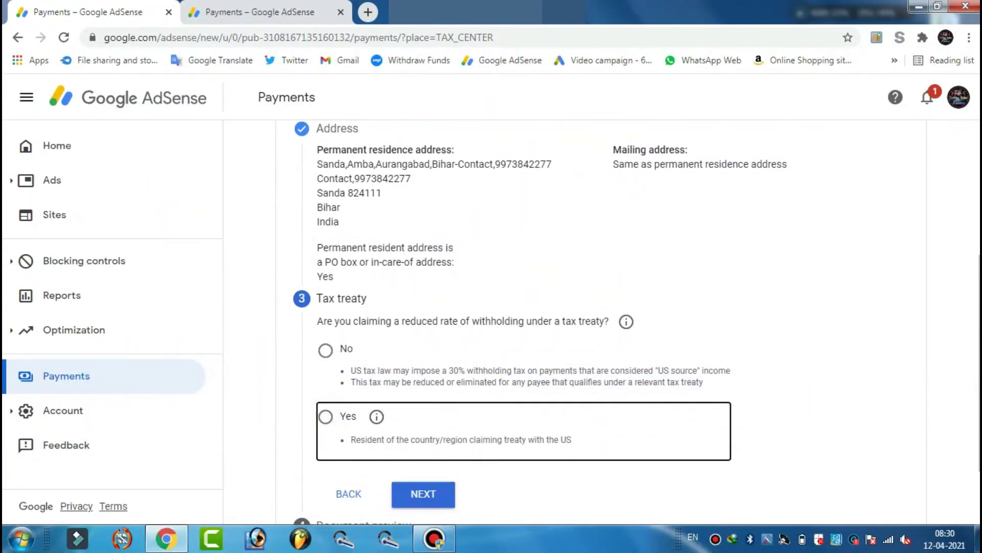
- Claim a reduced withholding rate under a tax treaty as a resident of India
click(326, 416)
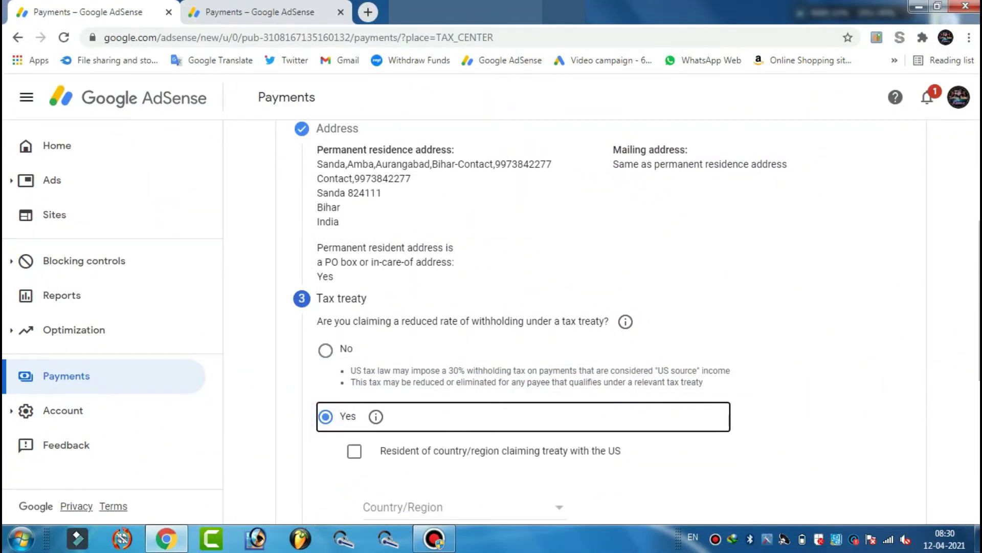
click(354, 451)
scroll(354, 451, down, 3)
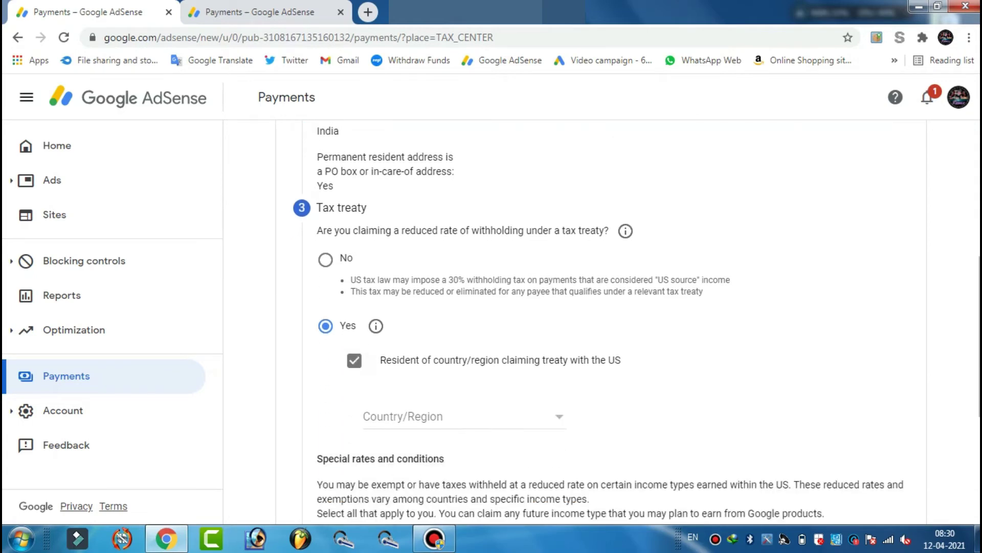
click(463, 353)
scroll(459, 307, down, 5)
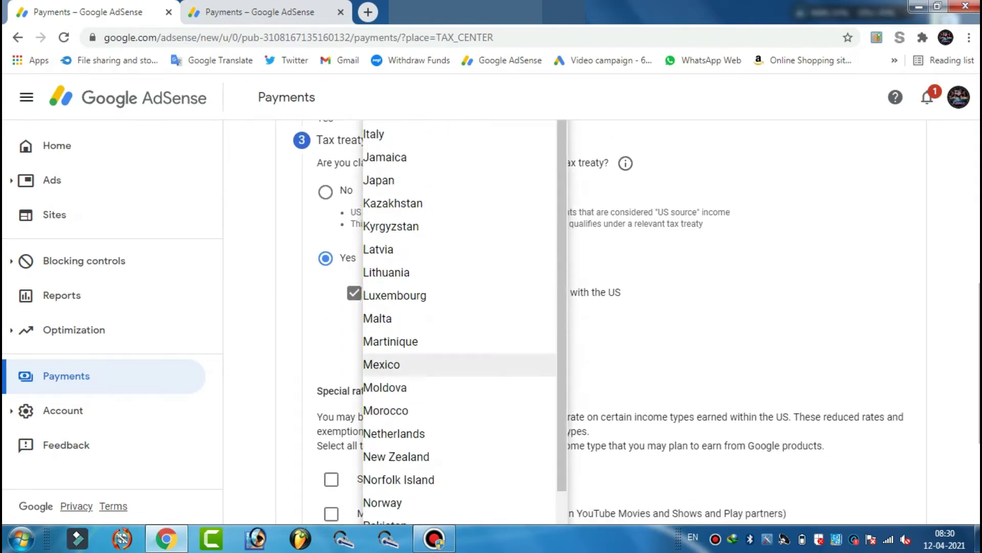
scroll(459, 307, up, 5)
click(375, 271)
- Claim the Services rate under Article 7 and paragraph 1 at 0% (Reduced treaty rate), and confirm the treaty terms are met
scroll(375, 271, down, 3)
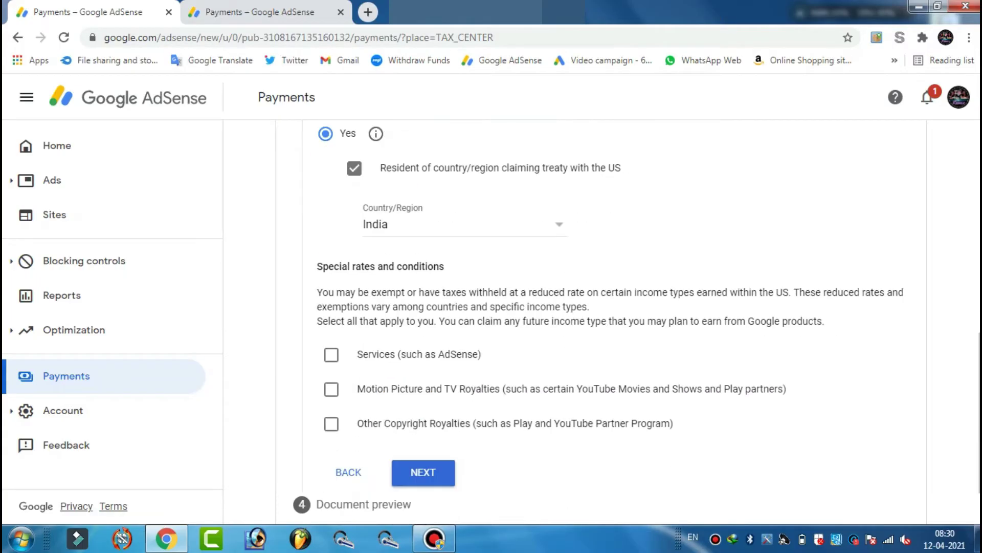
click(330, 354)
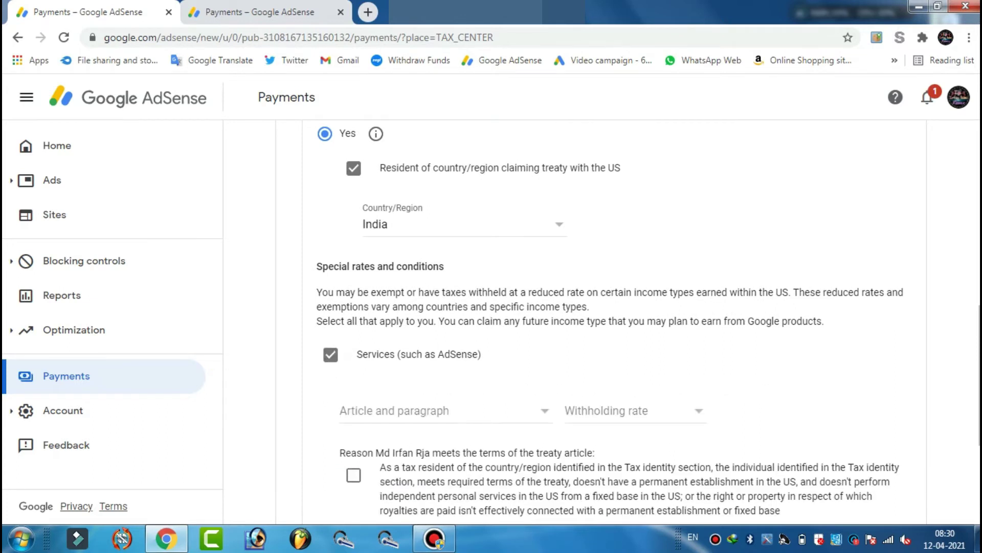
click(414, 411)
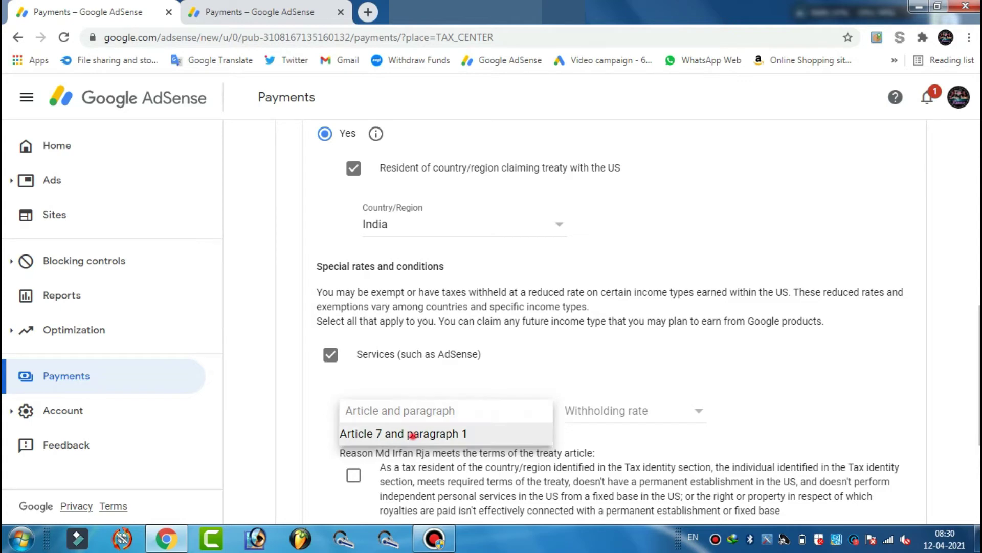
click(412, 435)
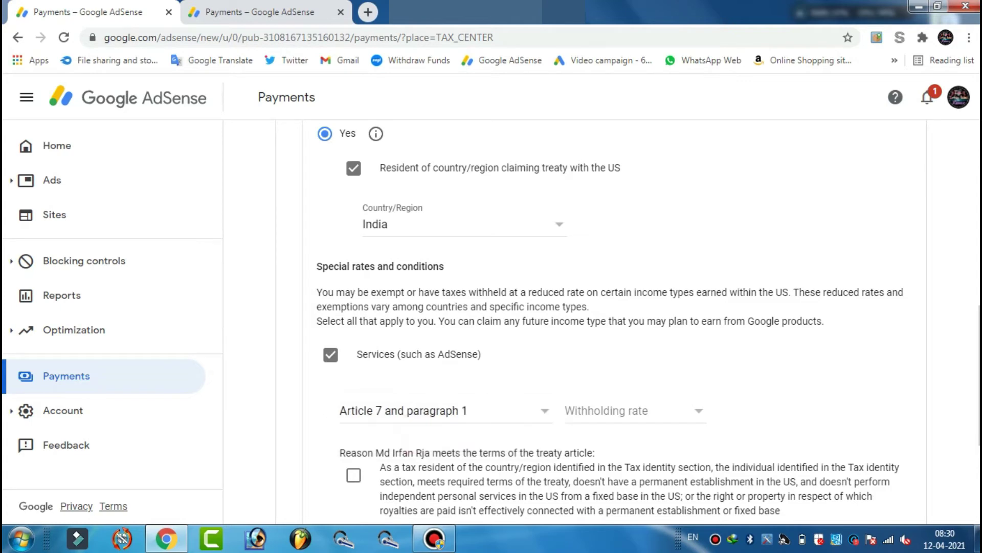
click(588, 411)
click(604, 431)
scroll(637, 323, down, 3)
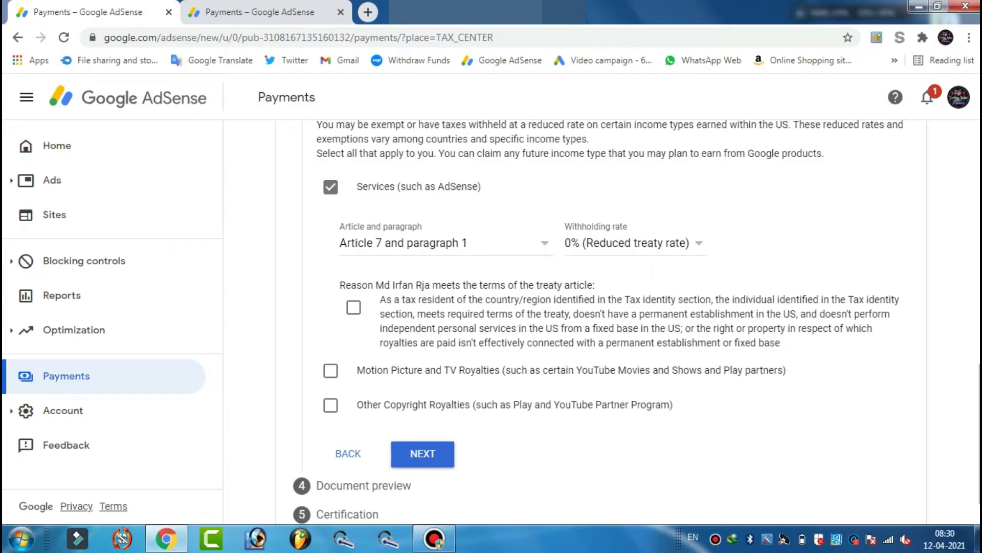
click(353, 307)
- Claim Motion Picture and TV Royalties under Article 12 and paragraph 2A II at 15% (Reduced treaty rate), confirming the treaty terms
click(330, 370)
click(575, 426)
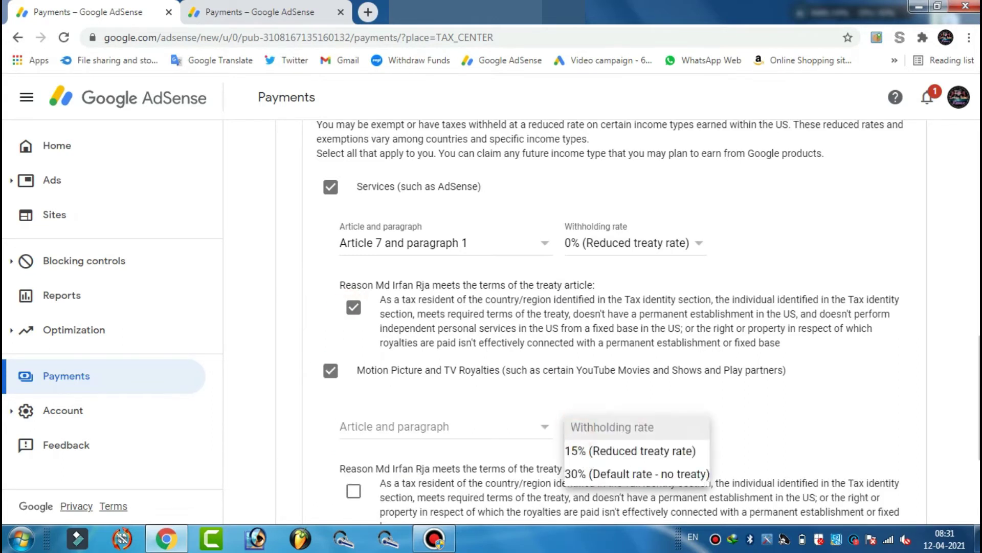
click(576, 449)
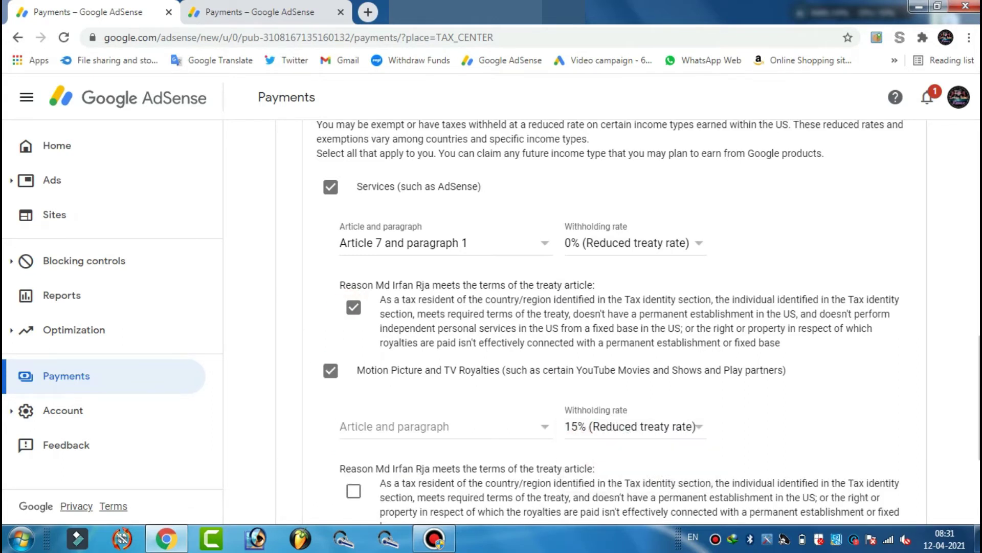
click(450, 426)
click(415, 451)
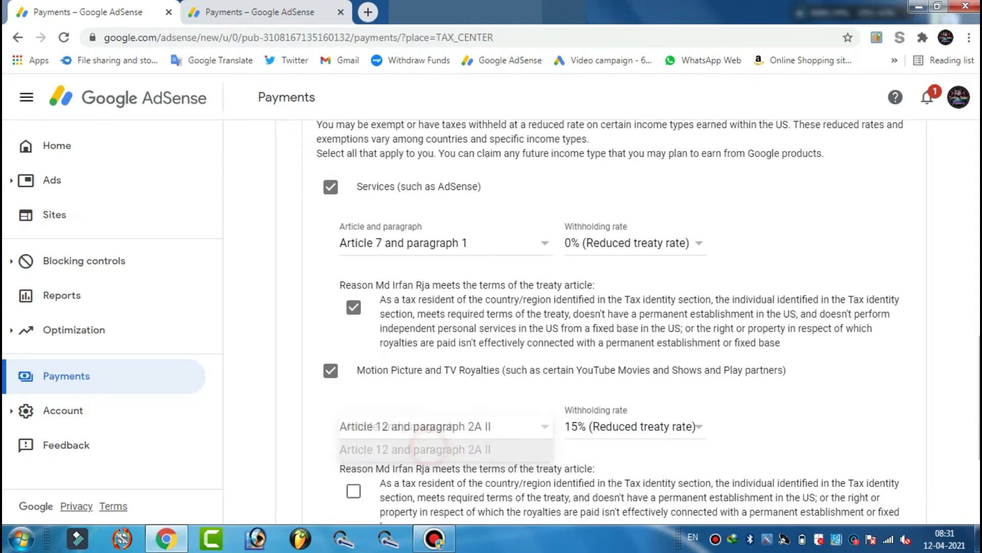
scroll(601, 323, down, 1)
scroll(358, 307, down, 3)
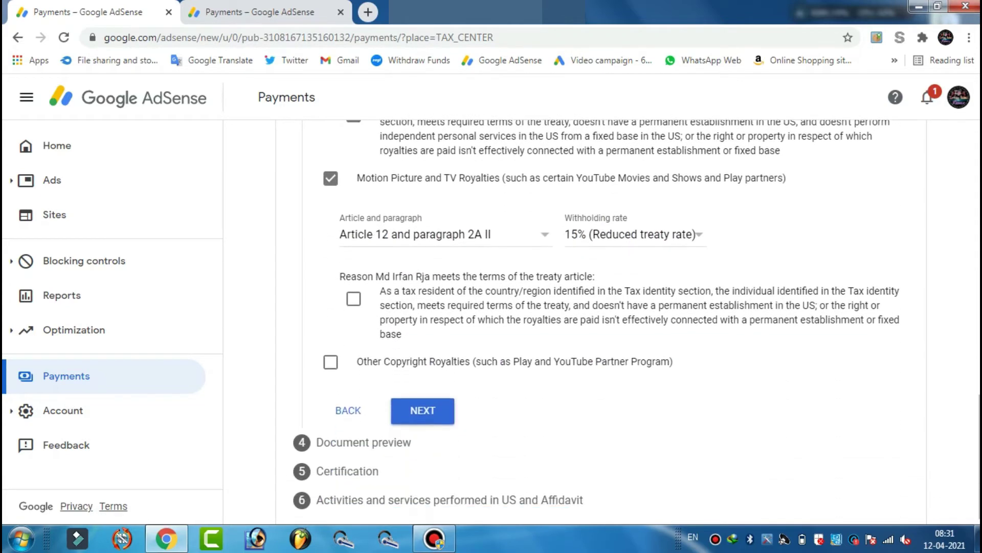
click(354, 299)
- Claim Other Copyright Royalties under Article 12 and paragraph 2A II at 15% (Reduced treaty rate), confirm the treaty terms, and submit the tax treaty section
click(331, 363)
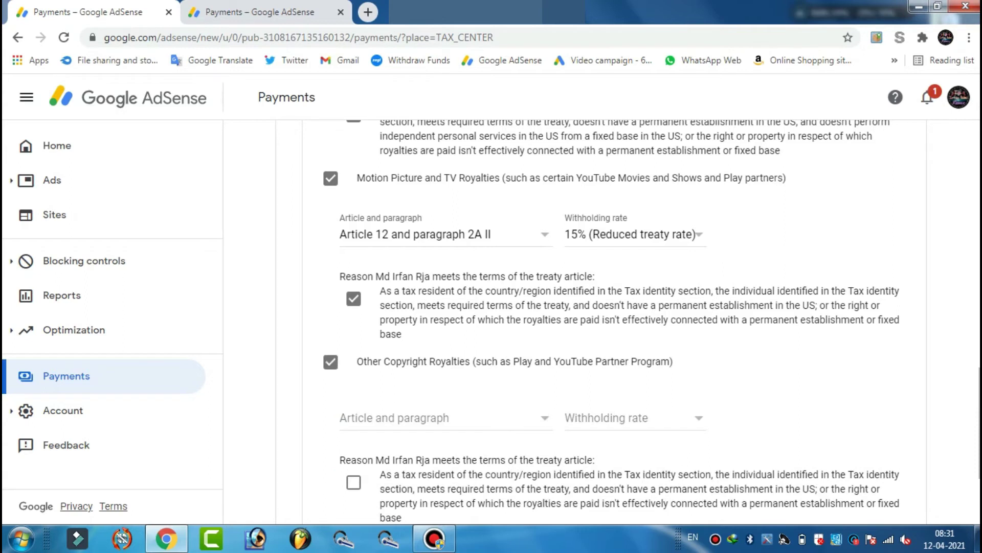
click(424, 414)
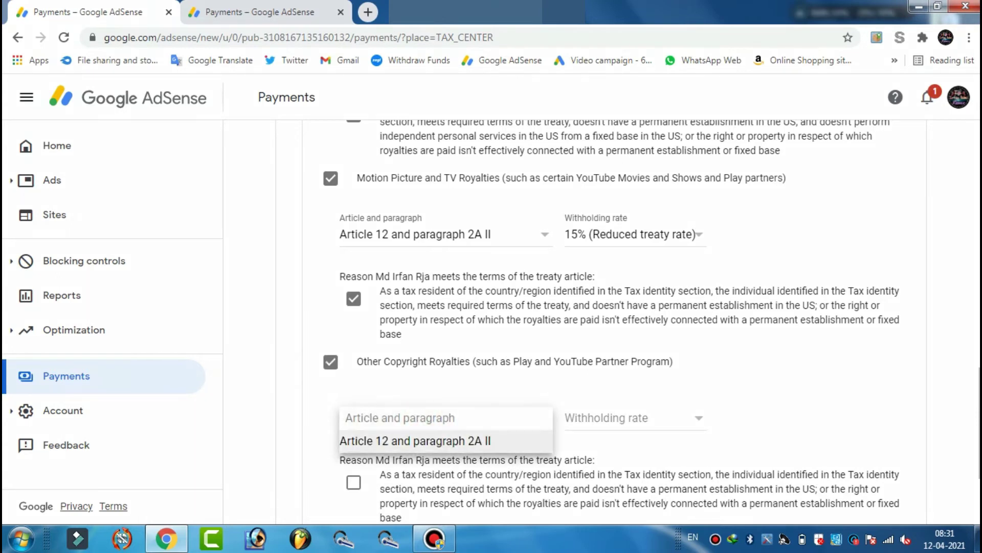
click(421, 440)
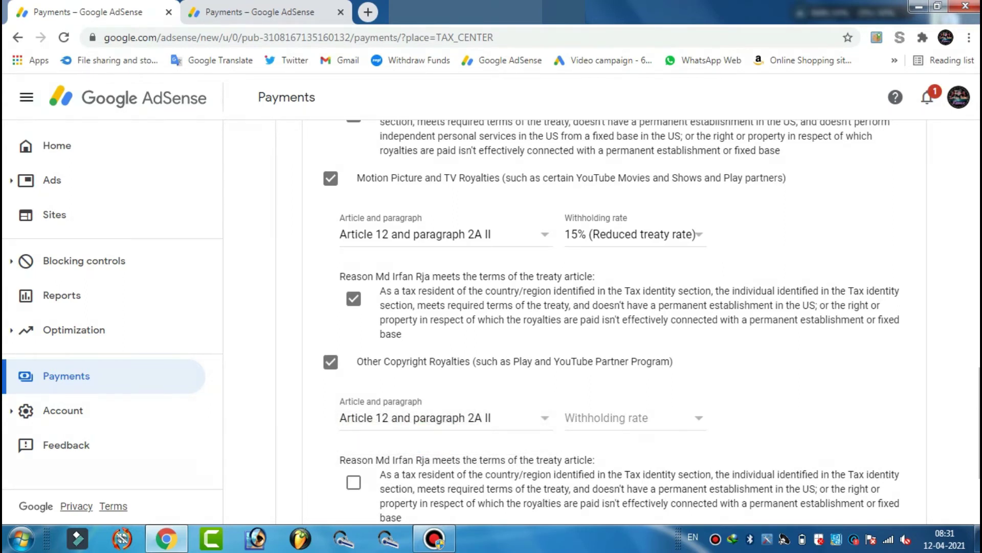
click(606, 418)
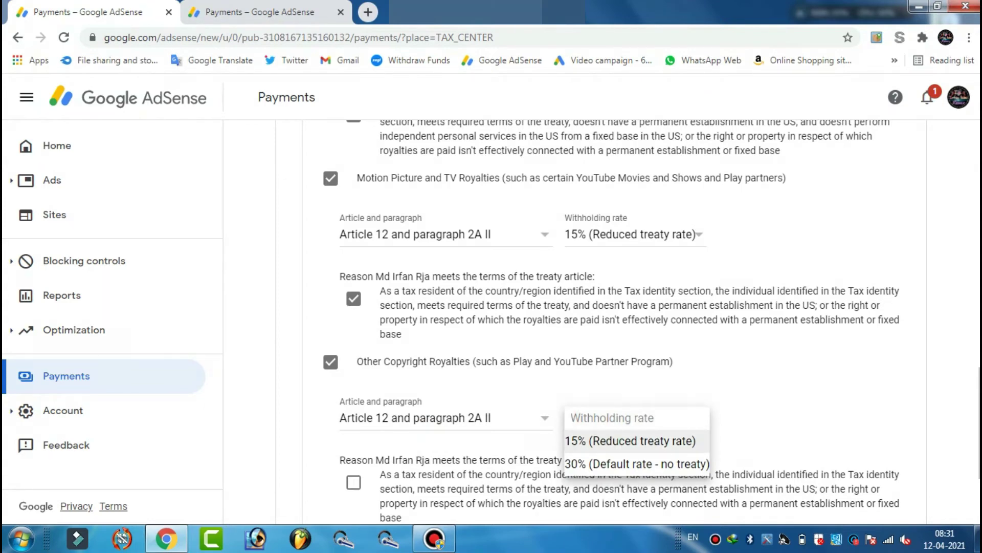
click(599, 441)
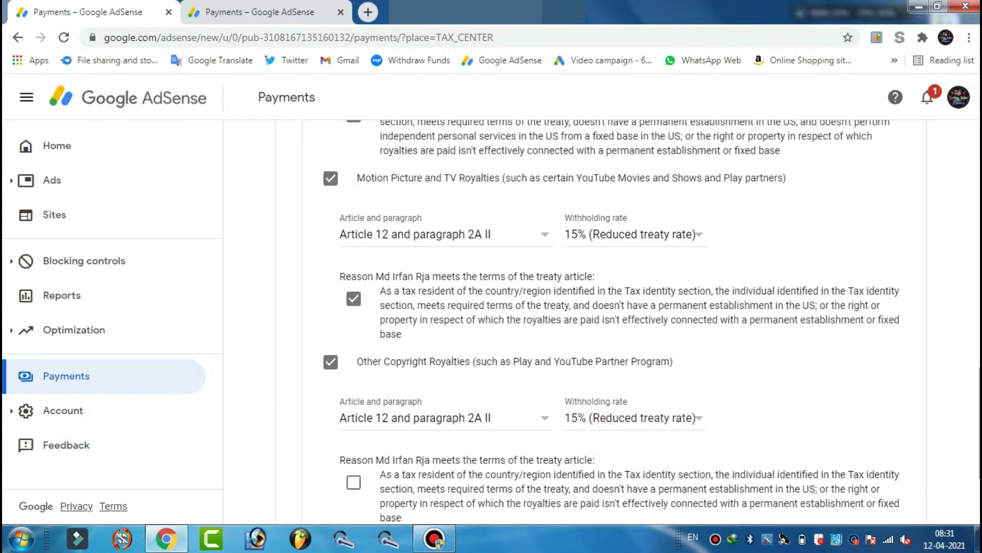
scroll(637, 323, down, 3)
click(354, 319)
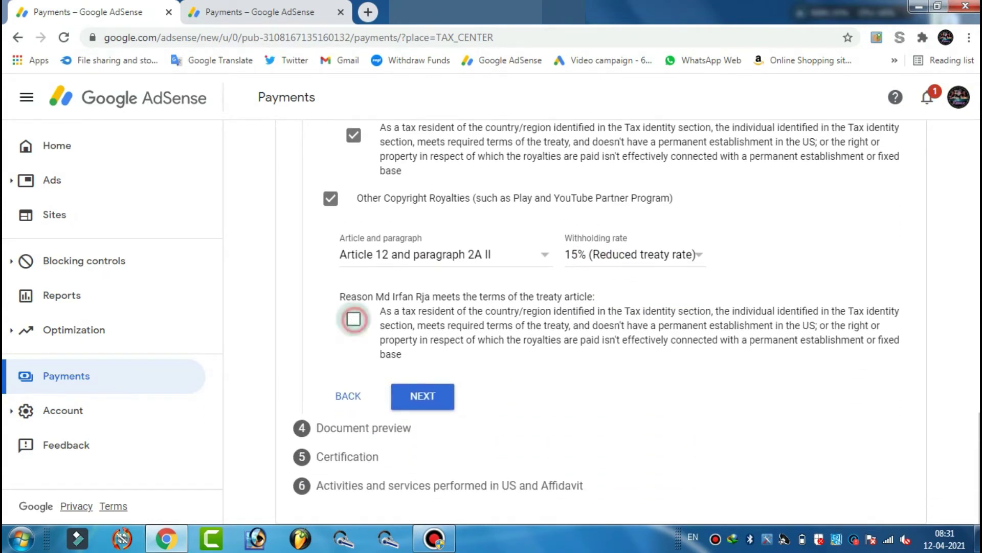
click(407, 396)
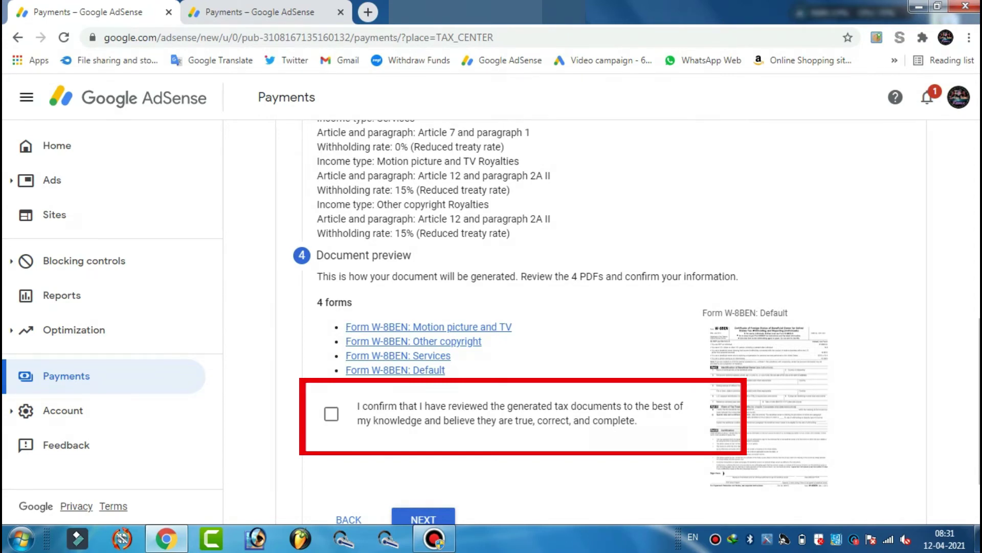
- Confirm that the generated W-8BEN documents have been reviewed and are correct, and complete the document preview section
click(332, 413)
scroll(512, 307, down, 2)
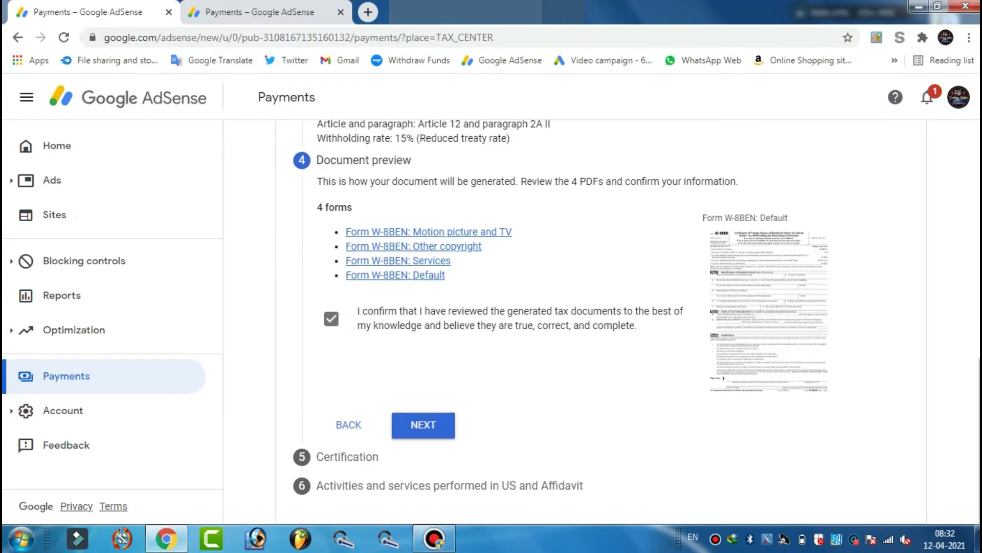
click(415, 424)
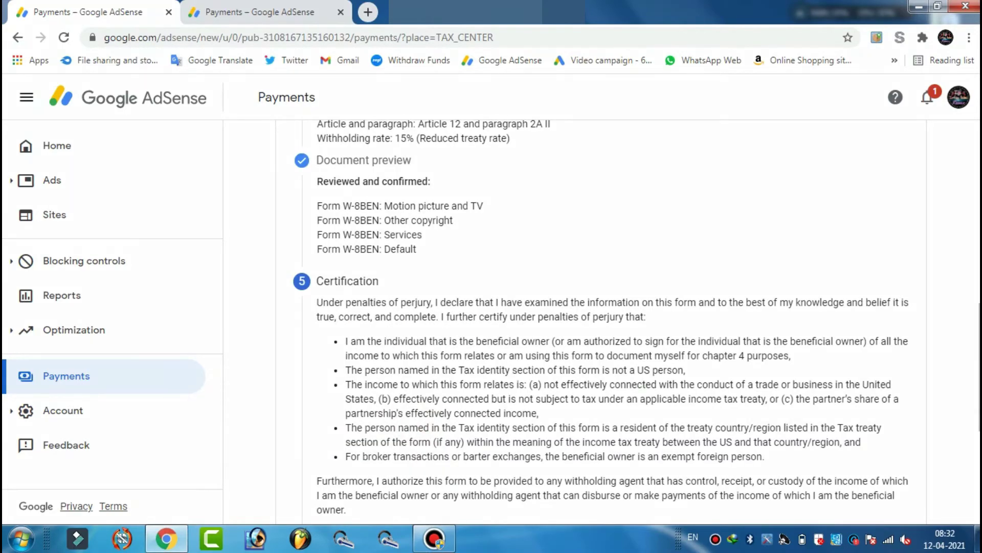
- Sign the certification with the full legal name, declare that the form is completed on one's own behalf, and submit the section
scroll(637, 321, down, 5)
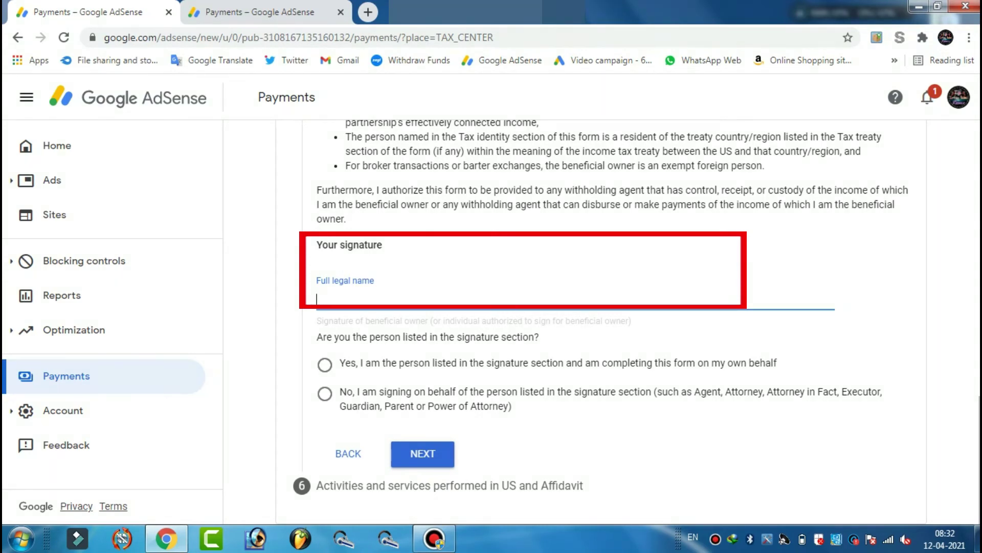
text(MD IRFAN RJA)
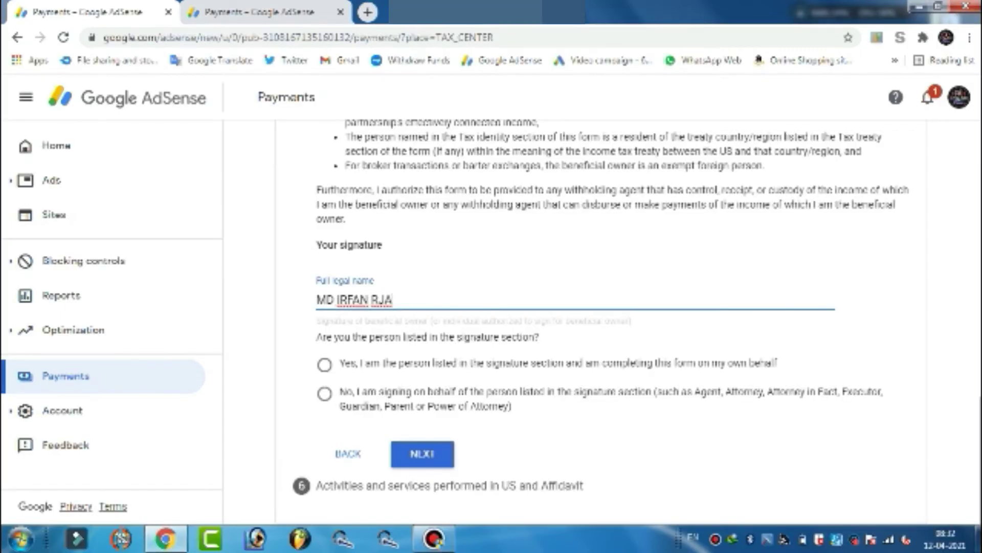
click(325, 364)
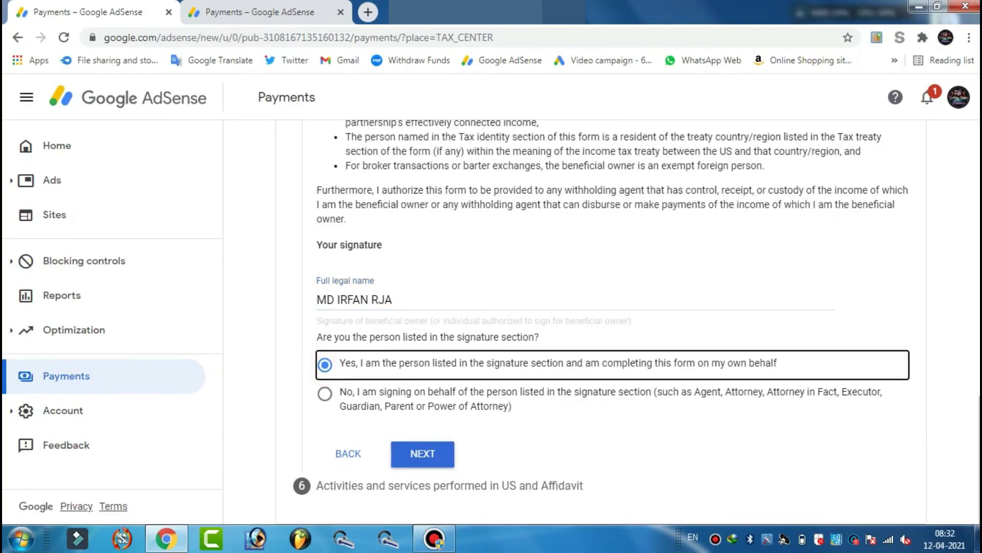
click(423, 454)
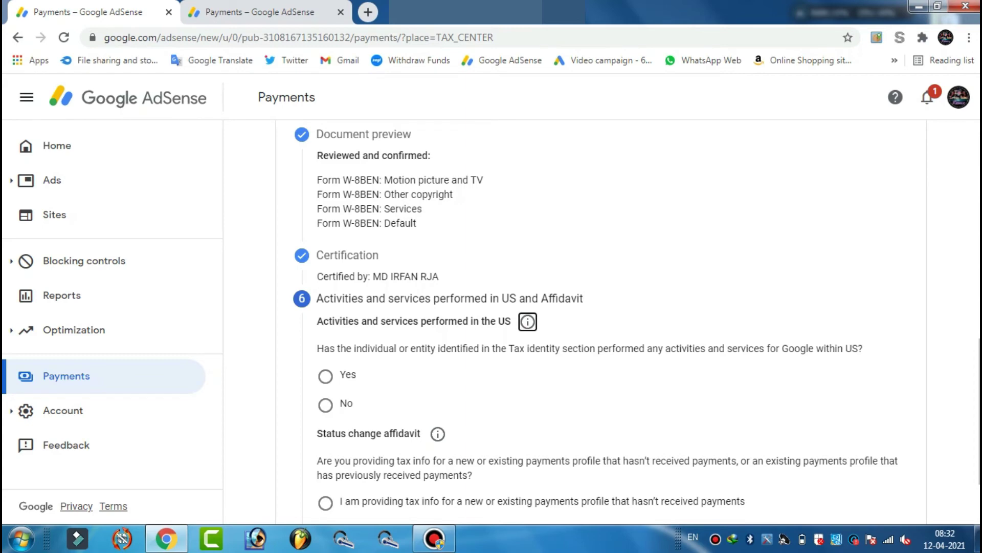
- Declare no US activities, certify services are performed solely outside the US, select the payments profile that hasn't received payments, and submit the form
click(326, 405)
scroll(601, 322, down, 3)
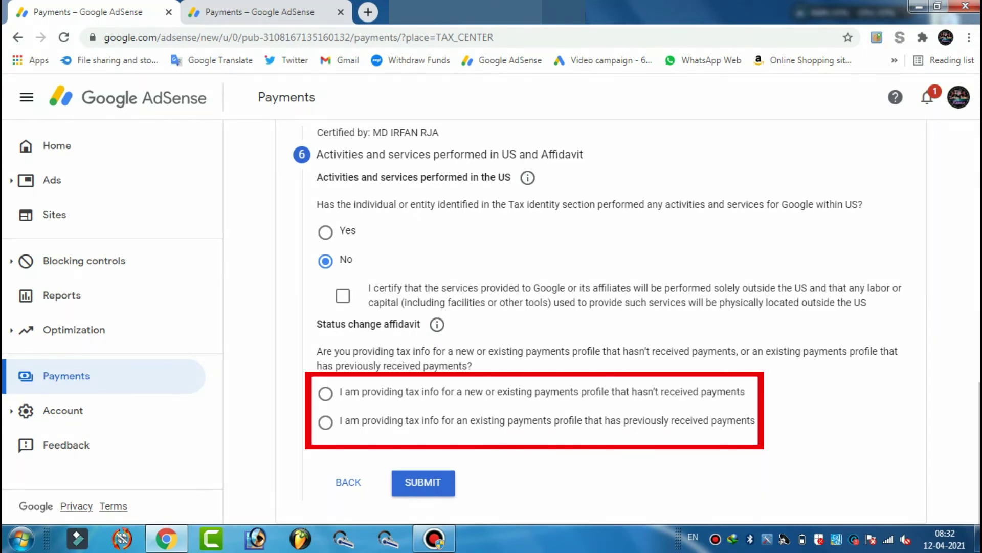
click(325, 393)
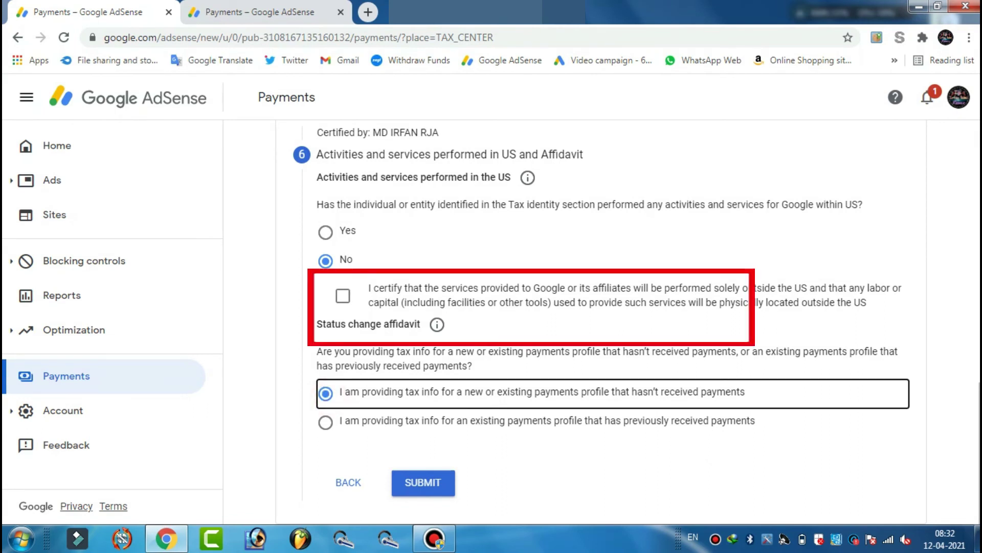
click(343, 296)
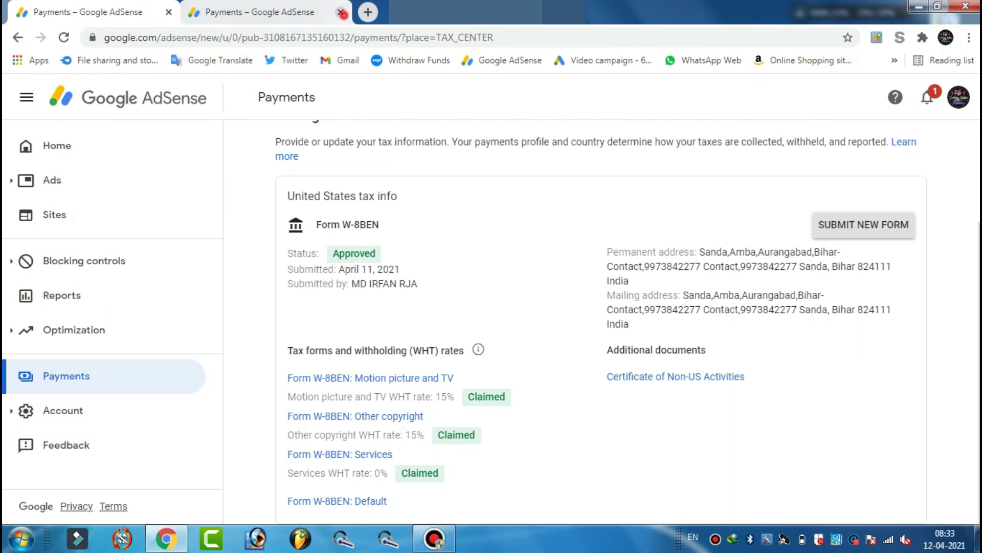
- Close the second, duplicate Payments browser tab, keeping the one with the United States tax info open
click(340, 11)
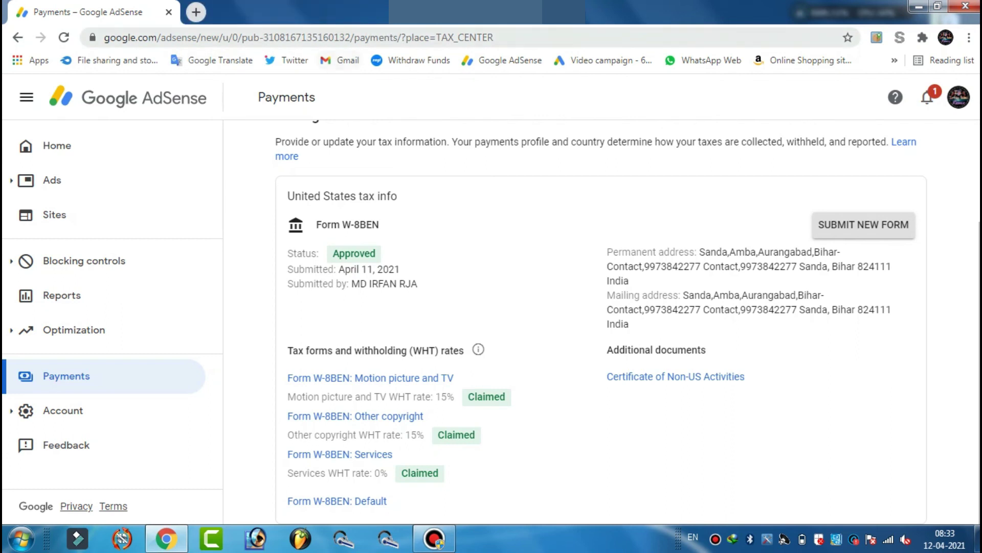